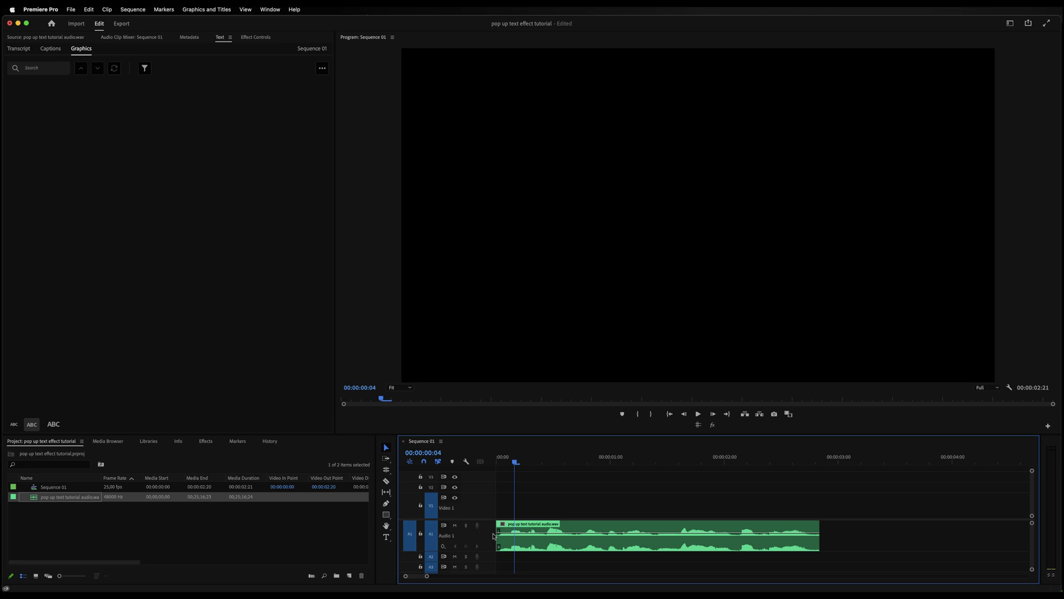
Step: Play the audio, then add a text clip reading 'this' on Video 1 at the start
key("space")
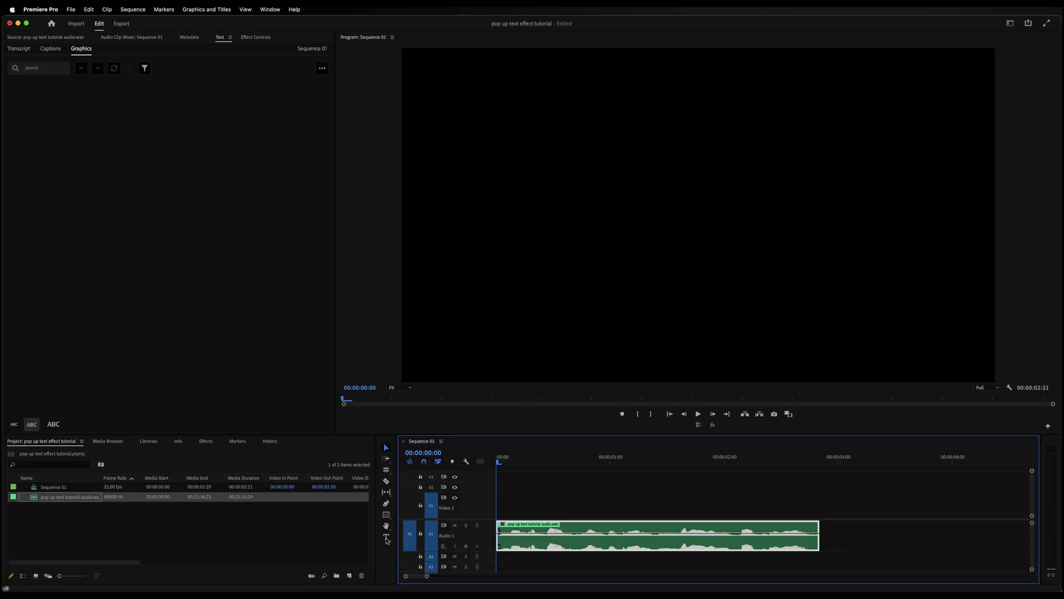
left_click(386, 538)
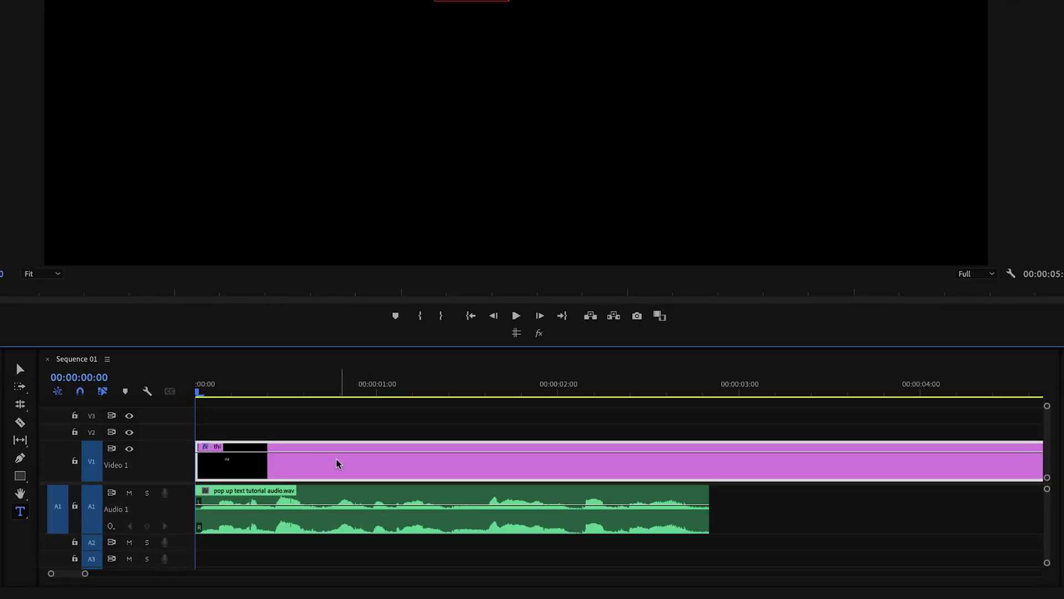
left_click(371, 465)
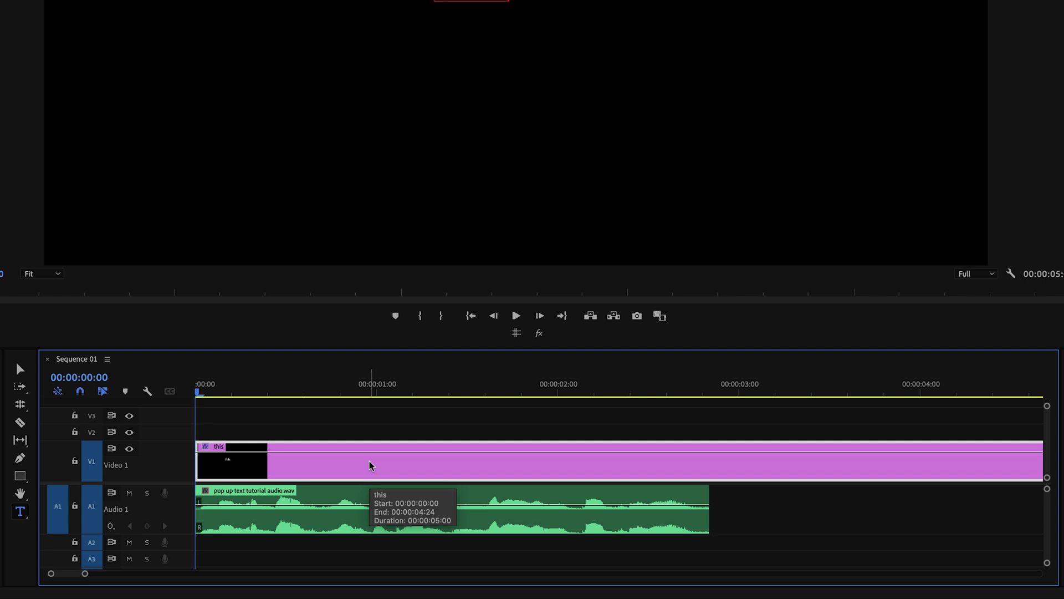
key("v")
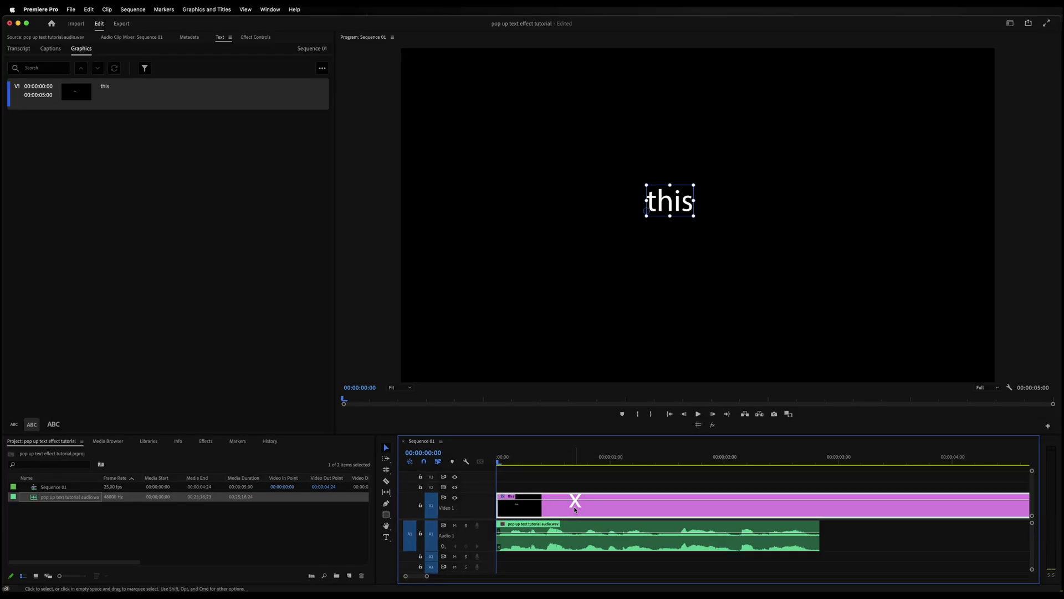
Step: Open the Essential Graphics properties for the 'this' text clip
left_click(574, 506)
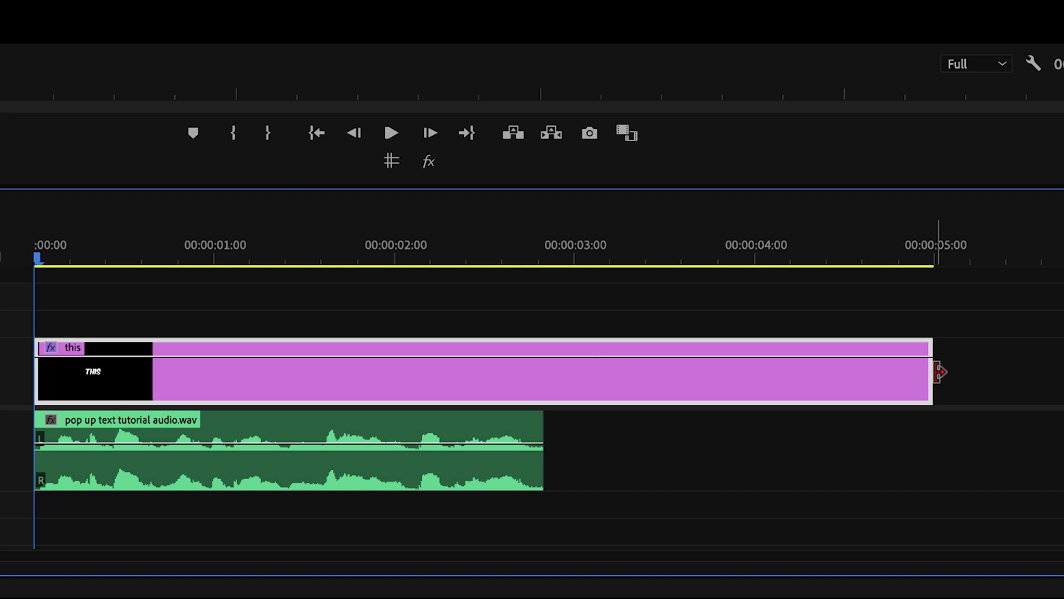
Step: Trim the 'this' clip to about half a second and Alt-drag a copy after it
left_click_drag(932, 372, 94, 381)
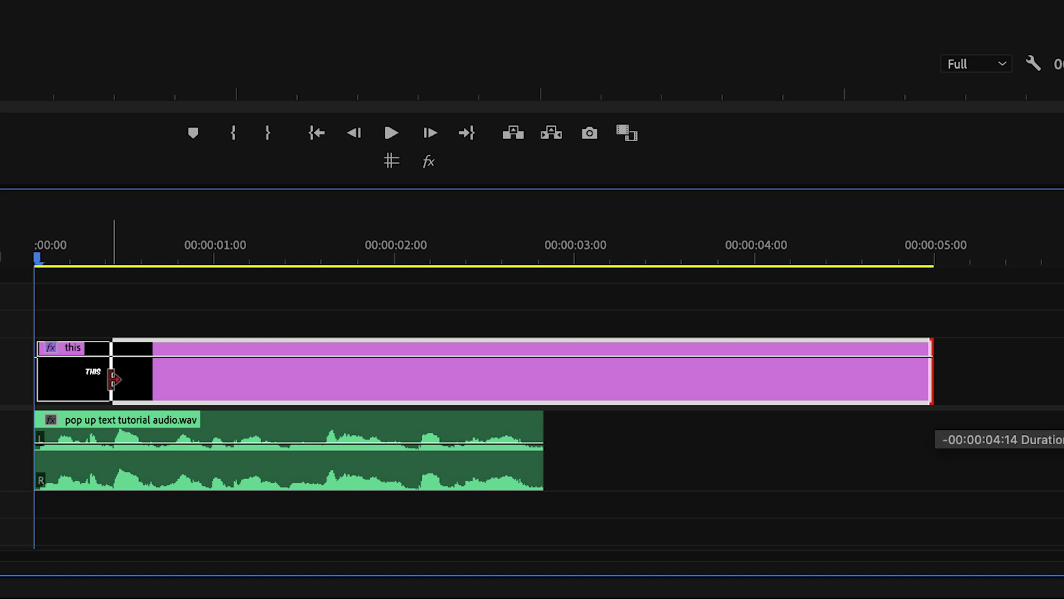
left_click_drag(117, 378, 117, 377)
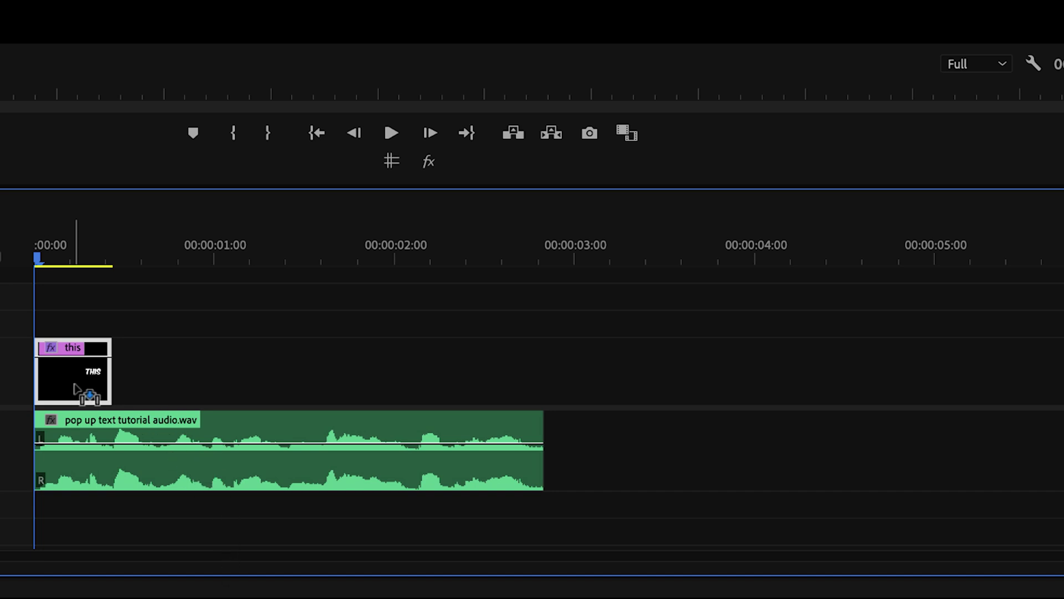
left_click_drag(75, 387, 160, 378)
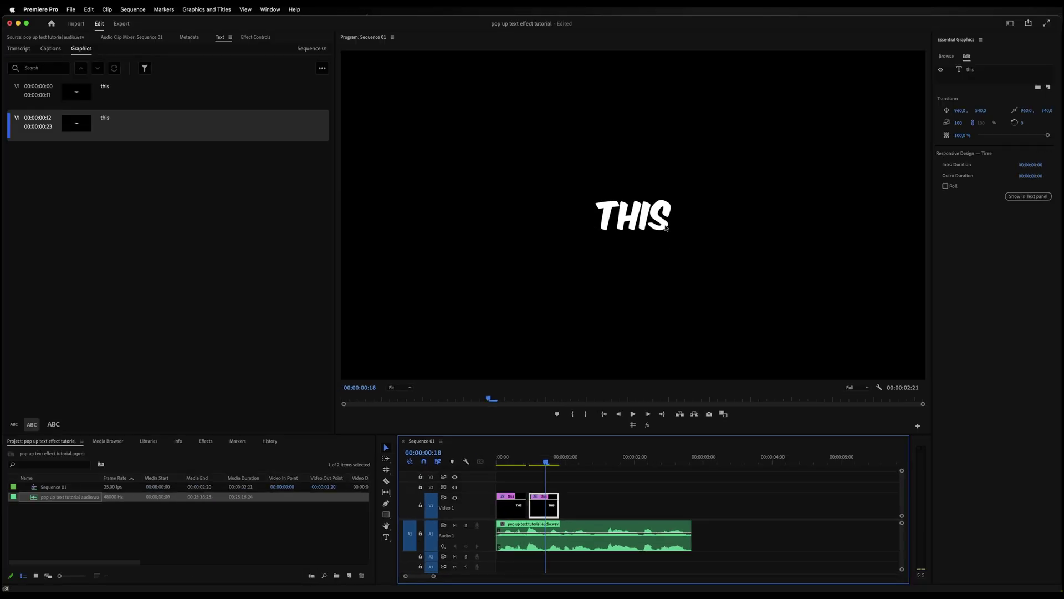
Step: Add the words 'has become' to the caption text in the Program monitor
key("t")
left_click(667, 223)
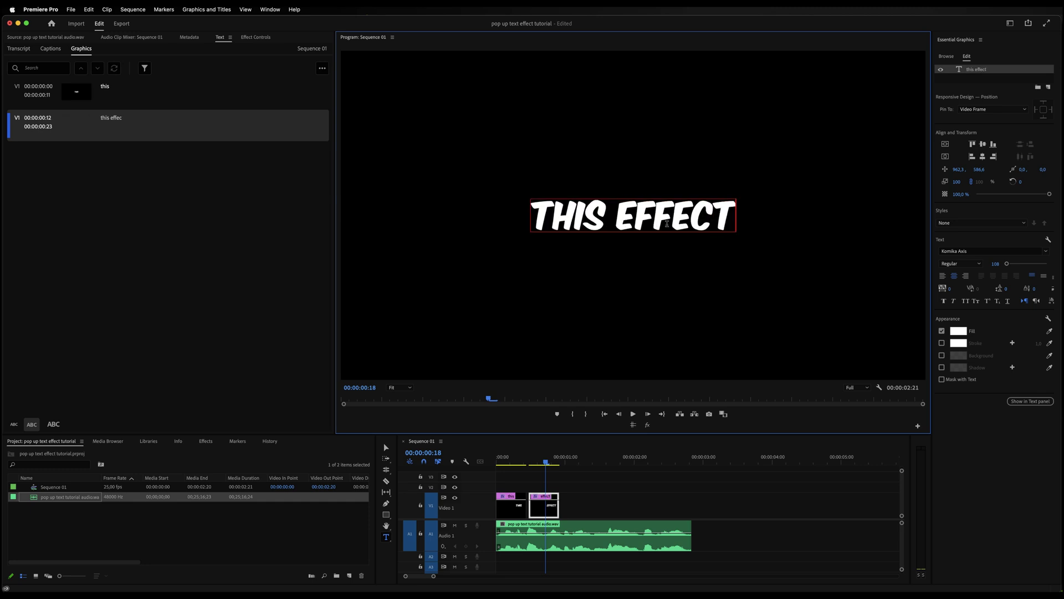
type("has become")
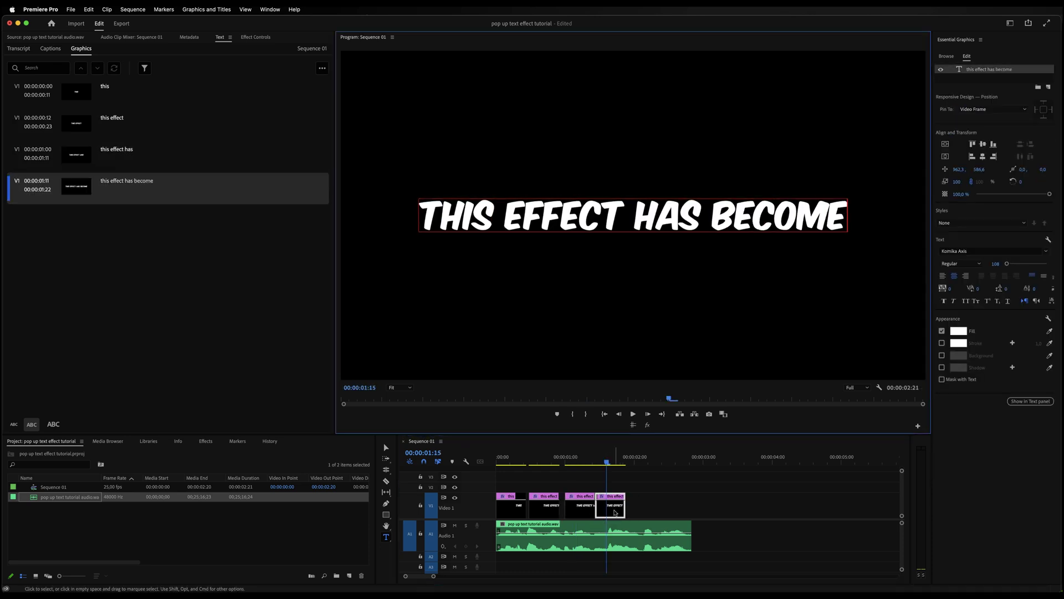
Step: Replace the caption text with 'very', then with 'pop', for the next clips
key("ctrl+a")
type("very")
key("ctrl+a")
type("pop")
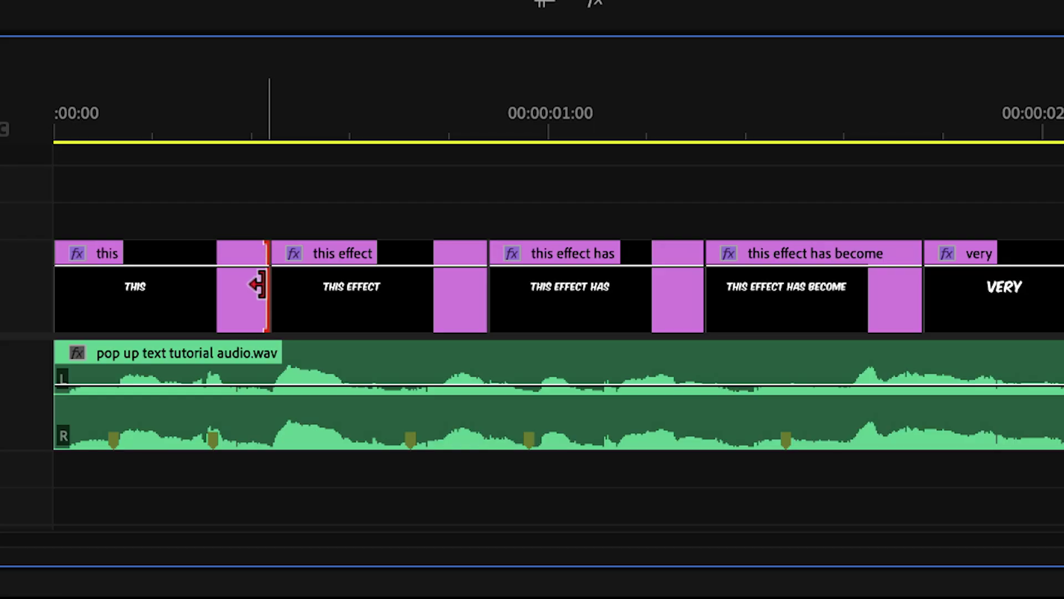
Step: Trim 'this' to end at its marker and fit 'this effect' between the next markers
left_click_drag(247, 286, 203, 290)
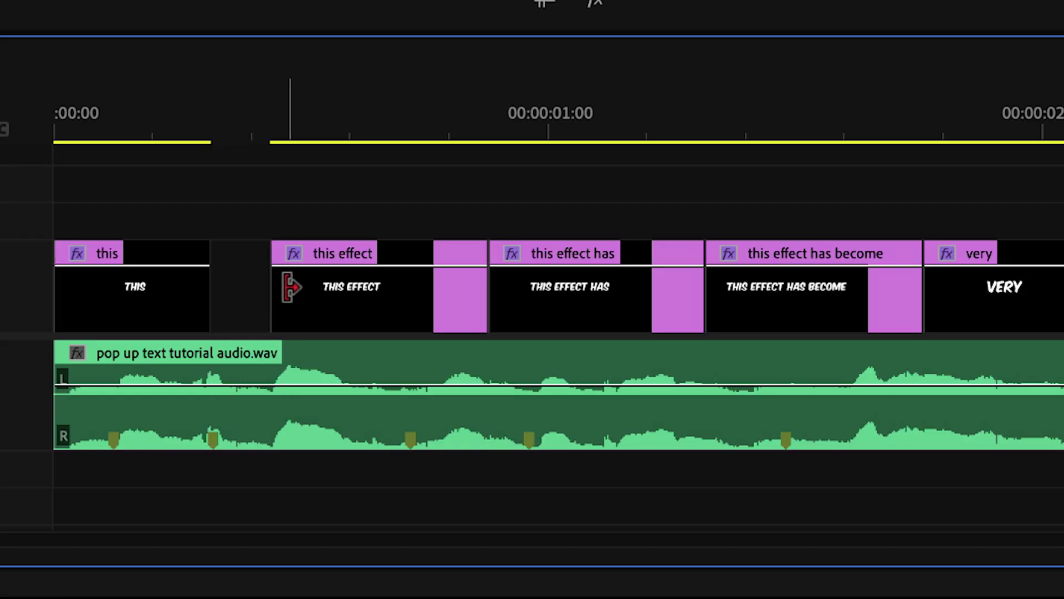
left_click_drag(291, 286, 228, 287)
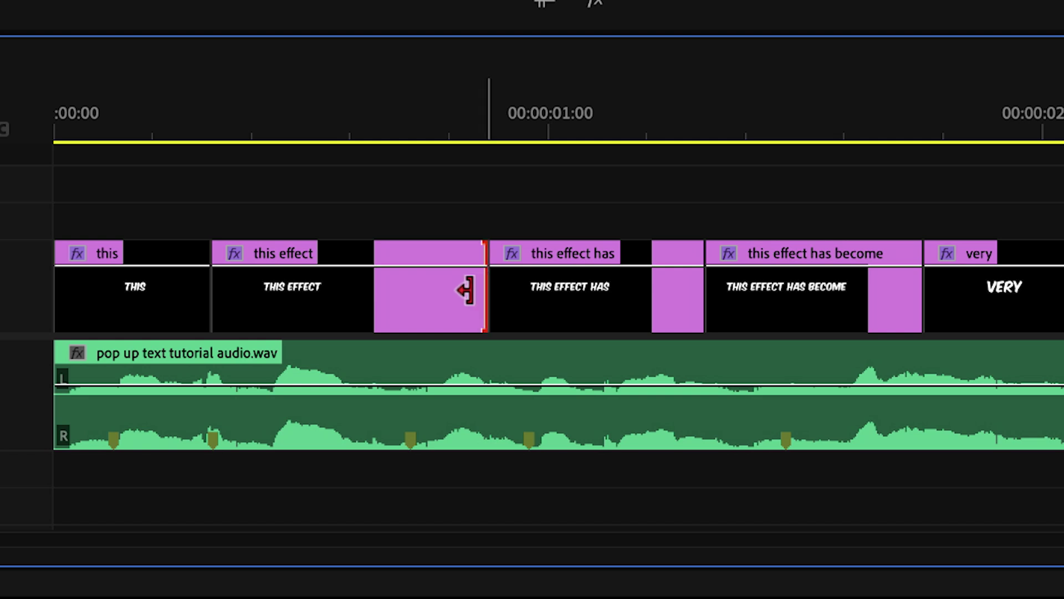
left_click_drag(467, 289, 394, 293)
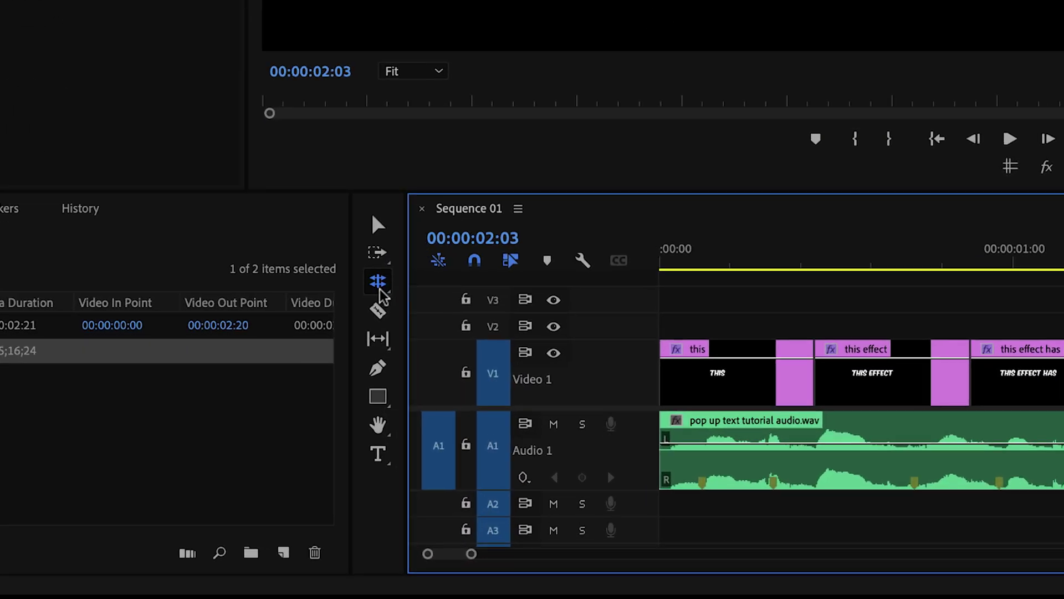
Step: Switch to the Rolling Edit tool and roll the first cut onto its audio marker
left_click(382, 293)
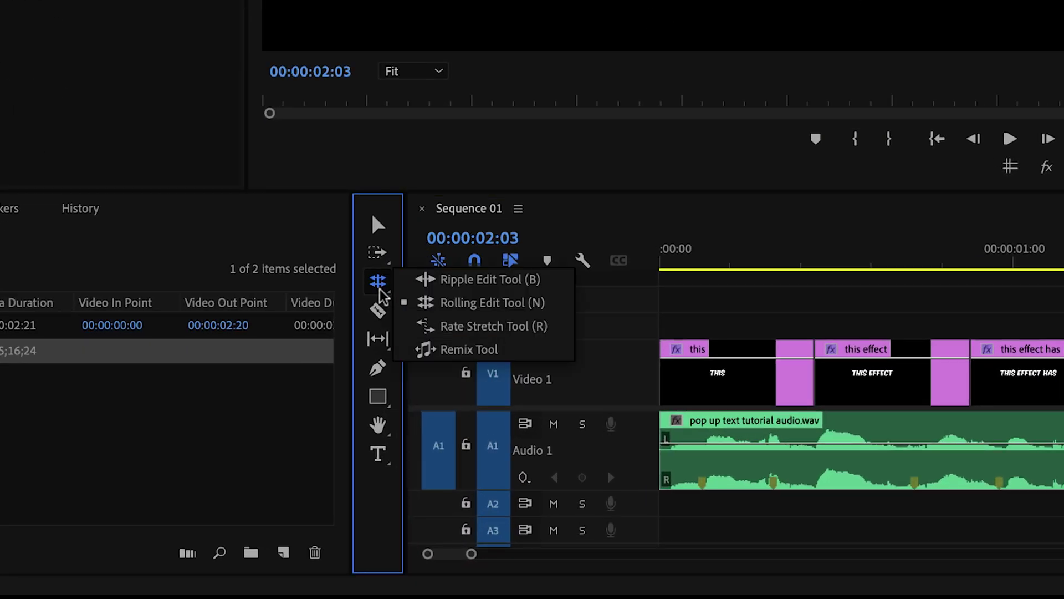
left_click(466, 306)
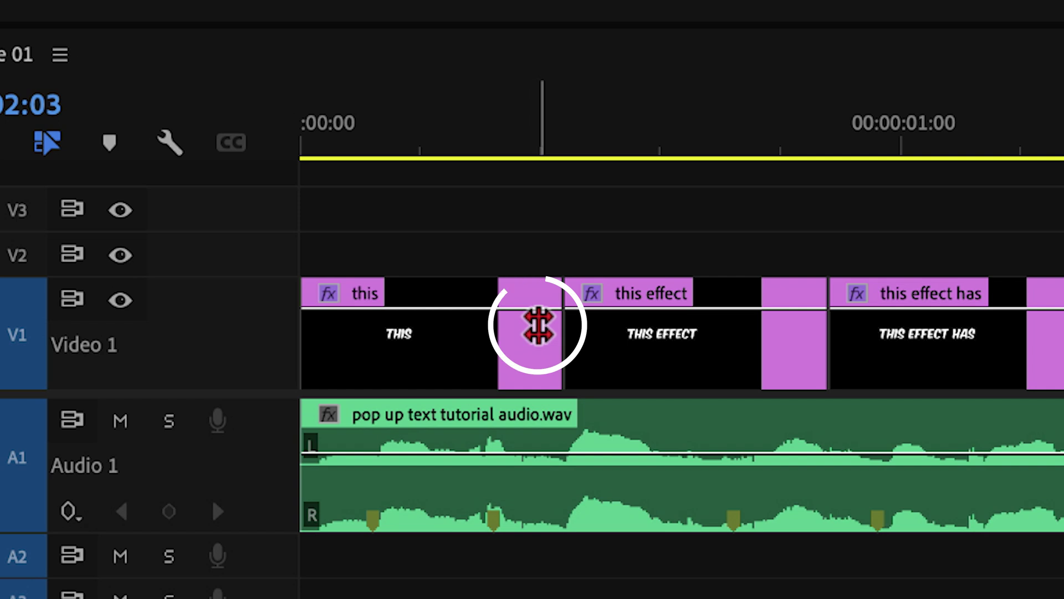
left_click(562, 347)
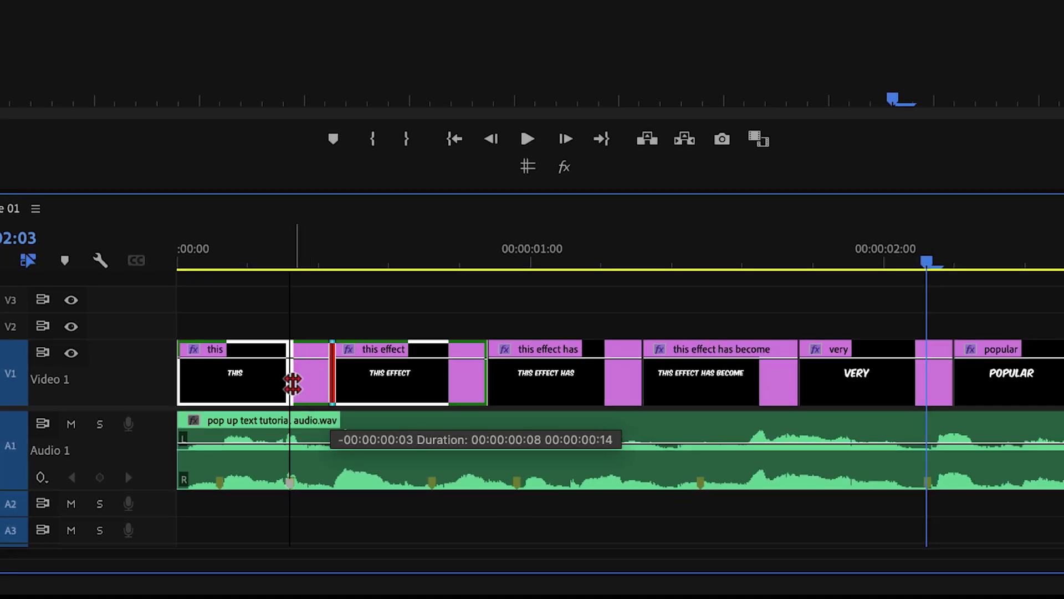
left_click_drag(292, 382, 292, 382)
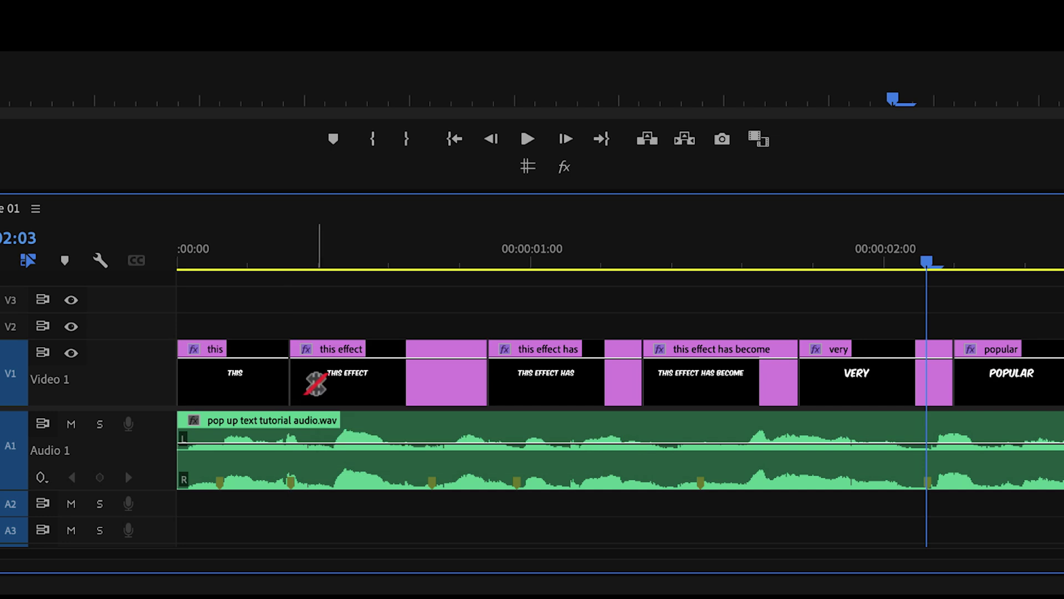
Step: Roll the remaining cuts onto their markers, extend 'popular' to the audio end, and play
left_click_drag(488, 389, 430, 391)
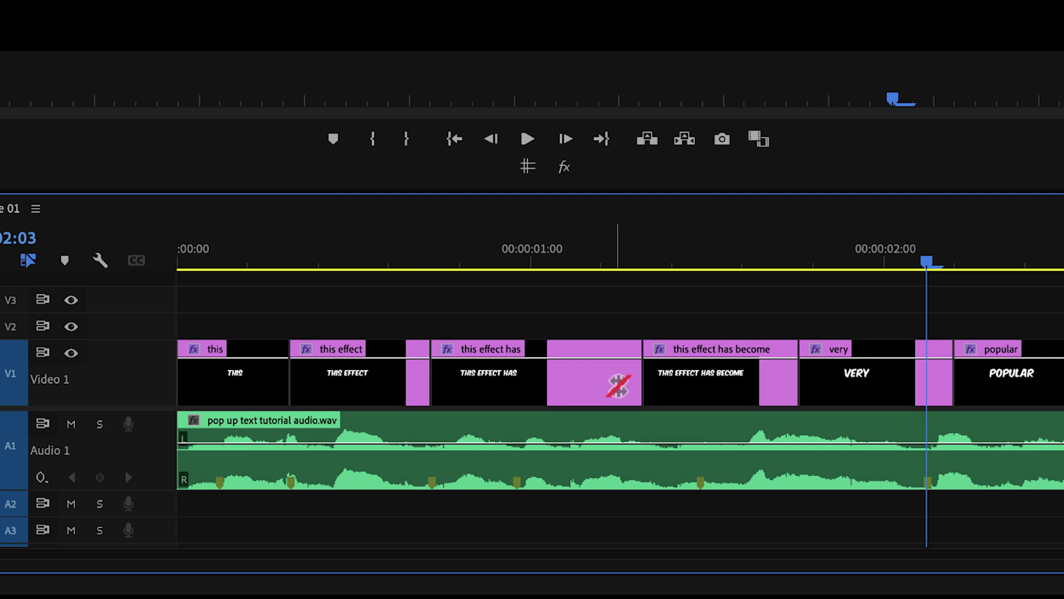
left_click_drag(636, 385, 516, 390)
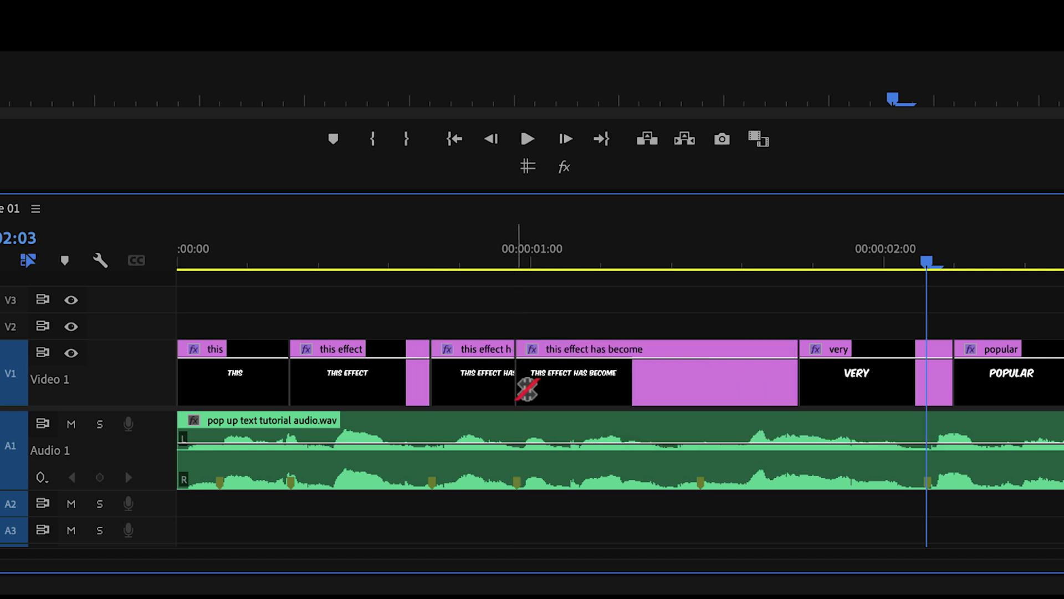
left_click_drag(796, 390, 695, 388)
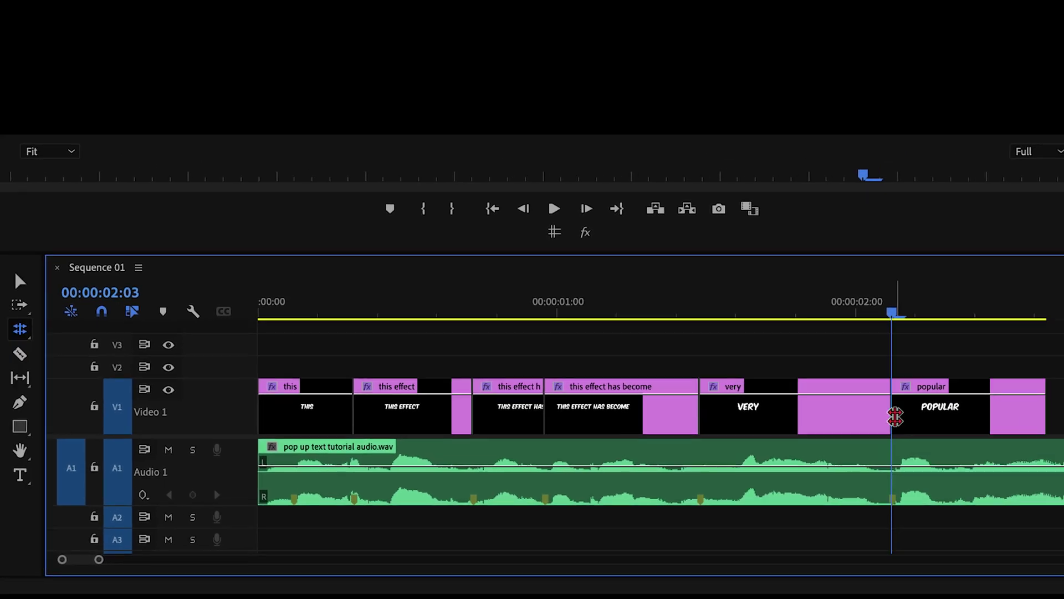
left_click_drag(1002, 425, 1023, 425)
key("Home")
key("space")
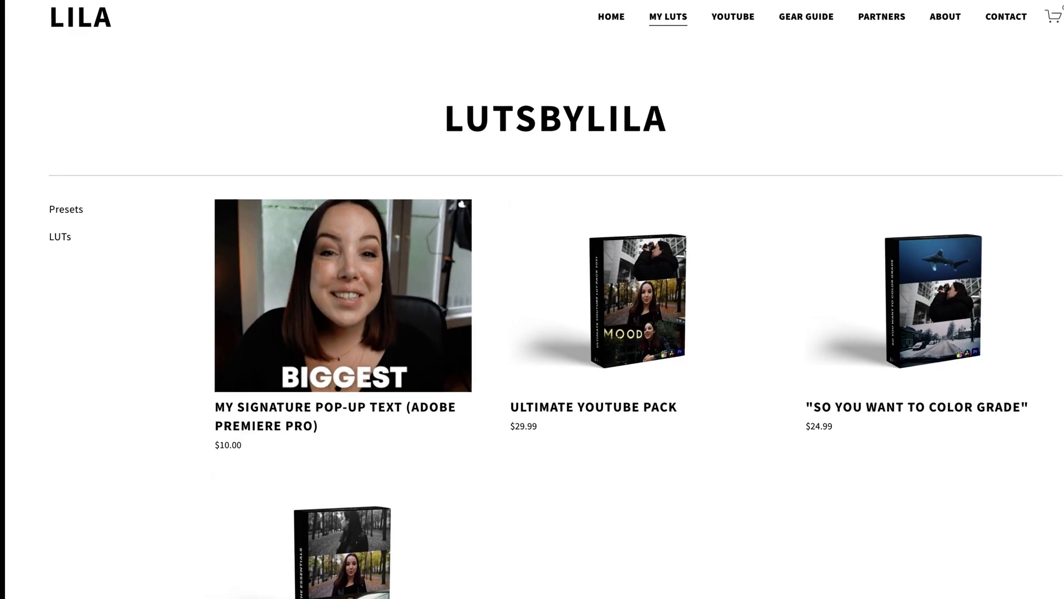
Step: Purchase the Signature Pop-Up Text preset and enter discount code TEXT10 at checkout
left_click(411, 435)
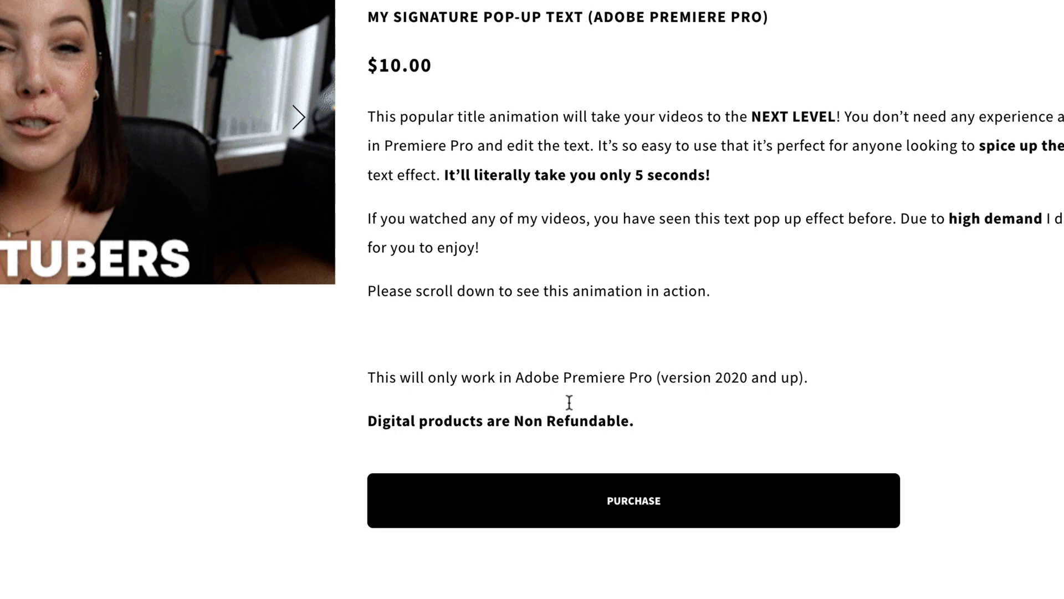
left_click(838, 558)
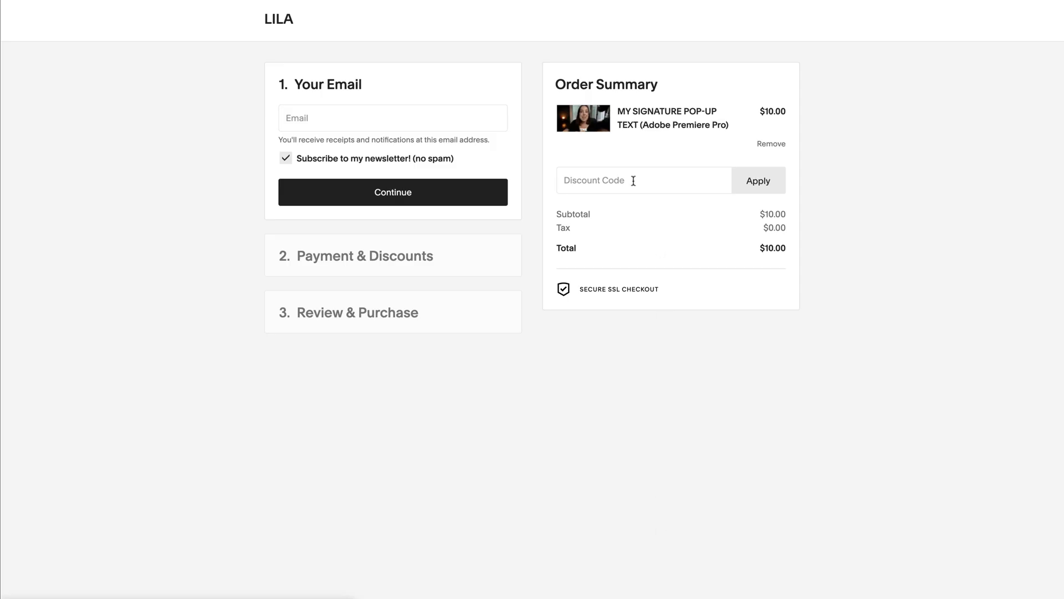
left_click(631, 178)
type("TEXT10")
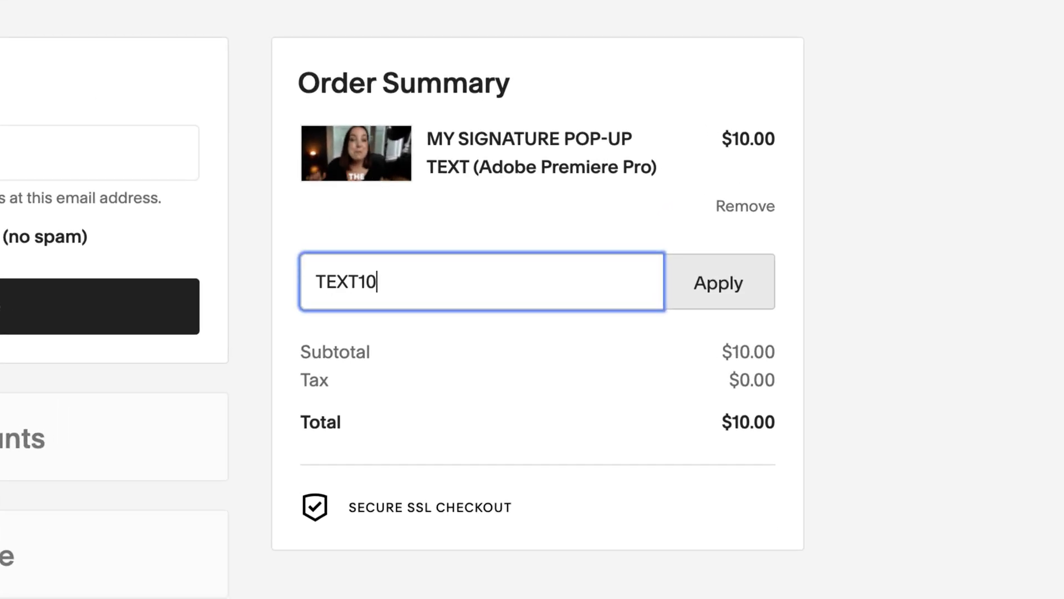